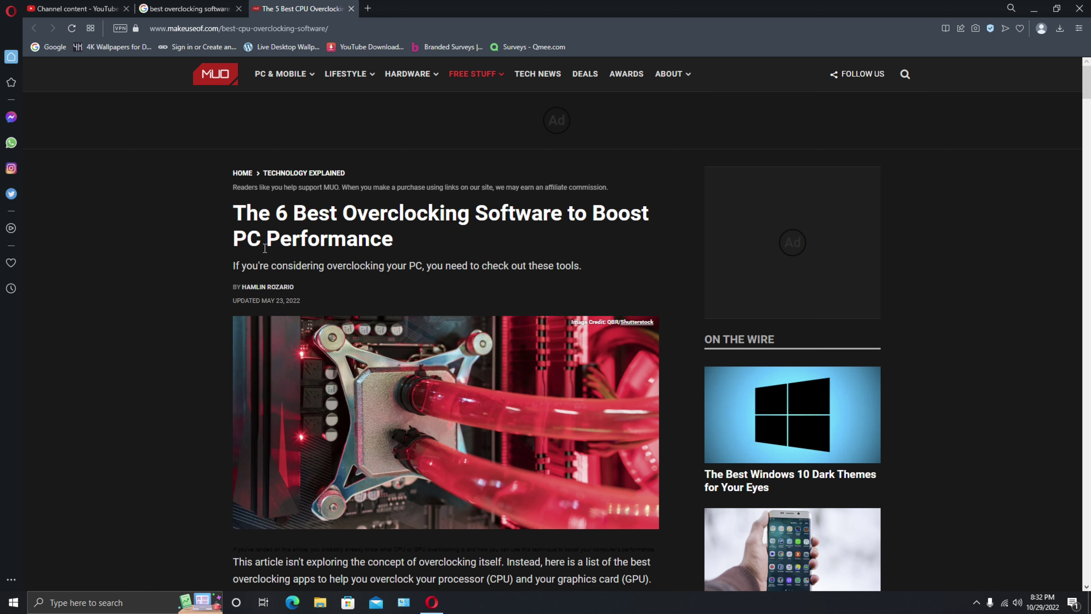
# Scroll the MakeUseOf article to the Intel Extreme Tuning Utility (Intel XTU) section
pyautogui.scroll(-5, 257, 252)
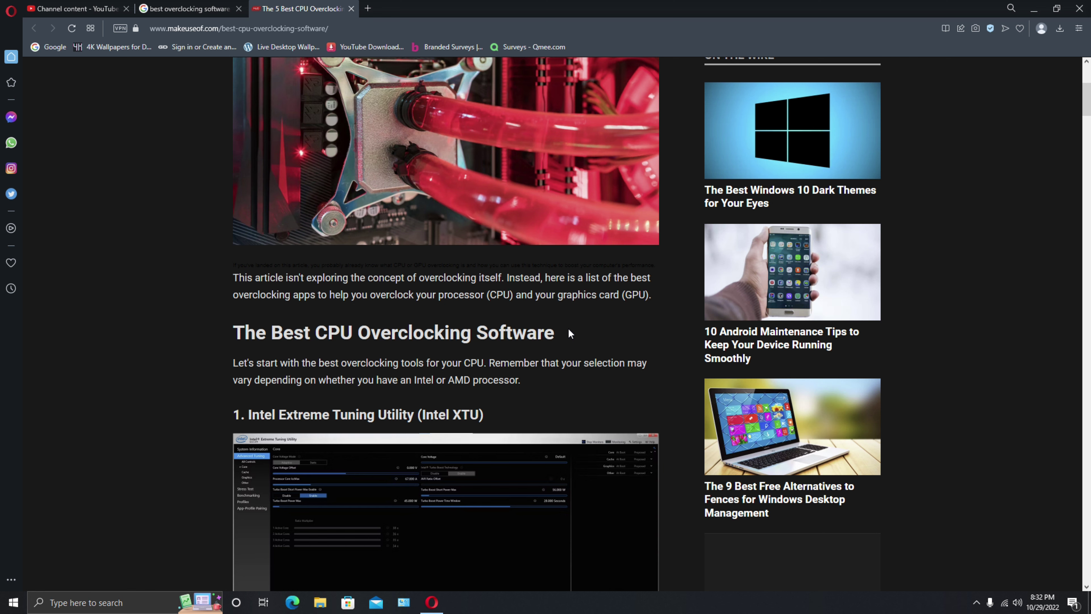
pyautogui.scroll(-5, 557, 346)
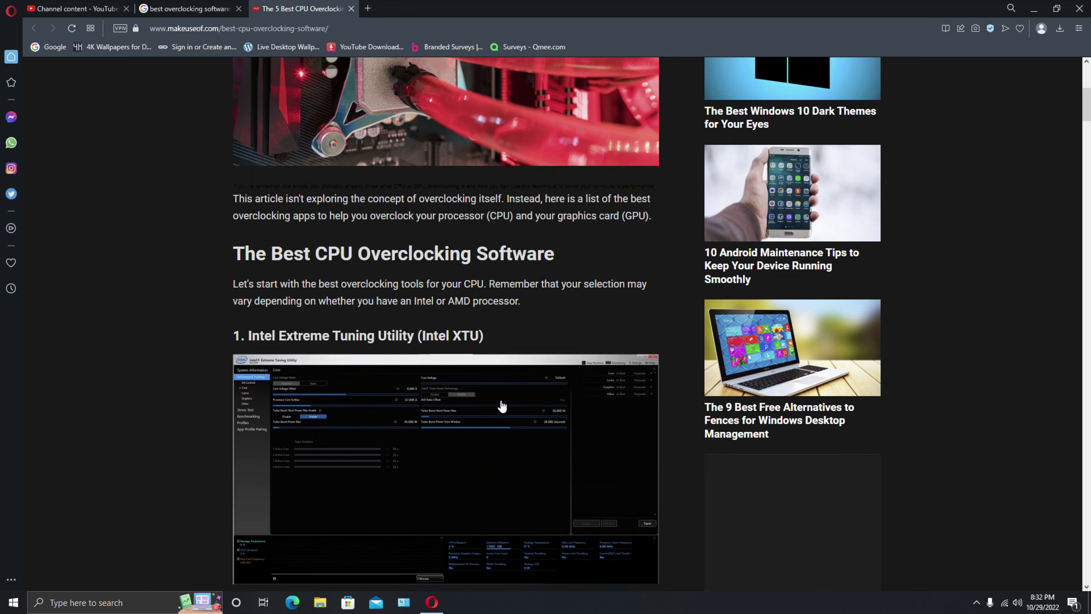
pyautogui.scroll(-6, 392, 483)
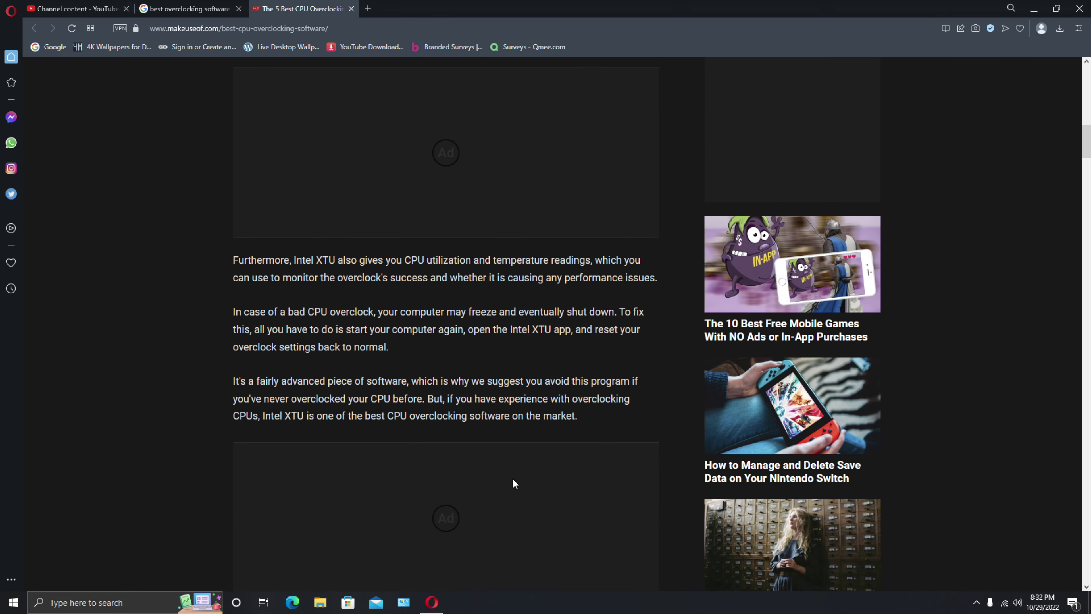
pyautogui.scroll(-4, 504, 481)
pyautogui.scroll(12, 450, 521)
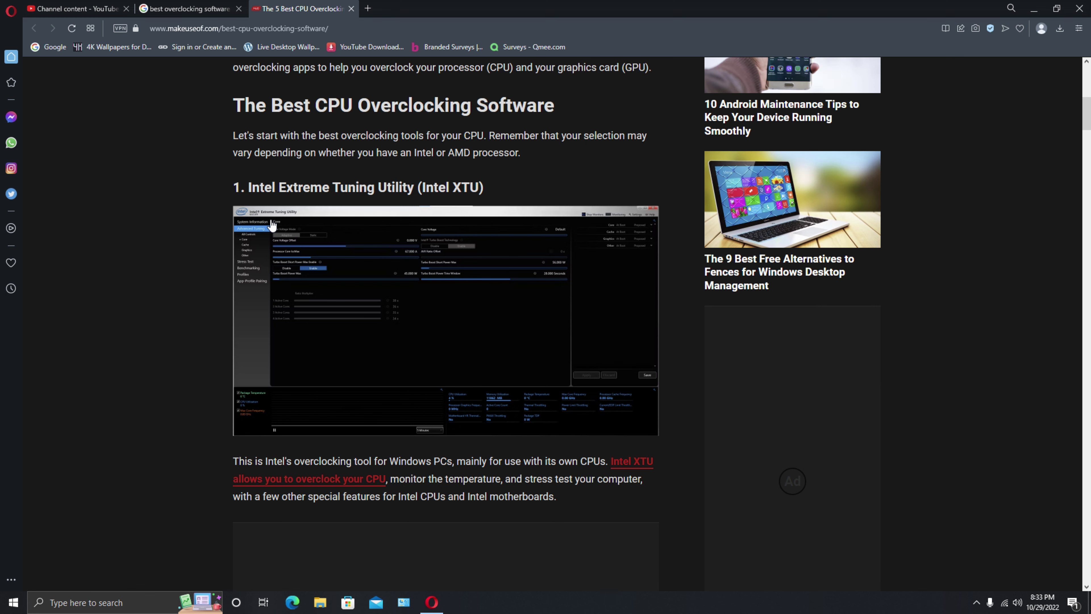
# Scroll past Intel XTU's feature highlights and download link to the AMD Ryzen Master heading
pyautogui.scroll(-8, 357, 368)
pyautogui.scroll(5, 397, 383)
pyautogui.scroll(-3, 418, 387)
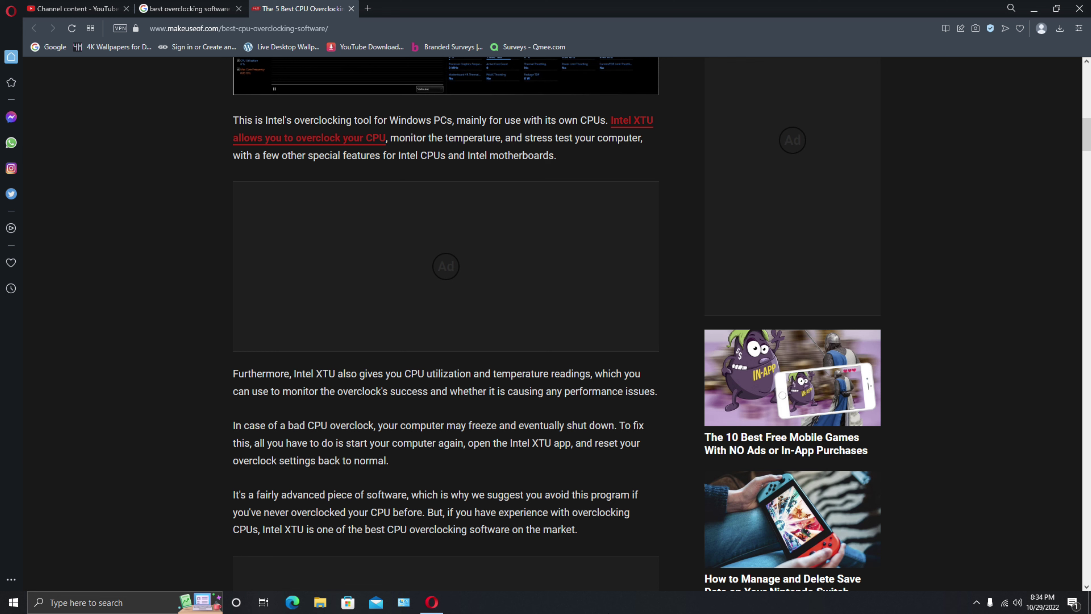
pyautogui.scroll(-2, 508, 344)
pyautogui.scroll(-9, 507, 351)
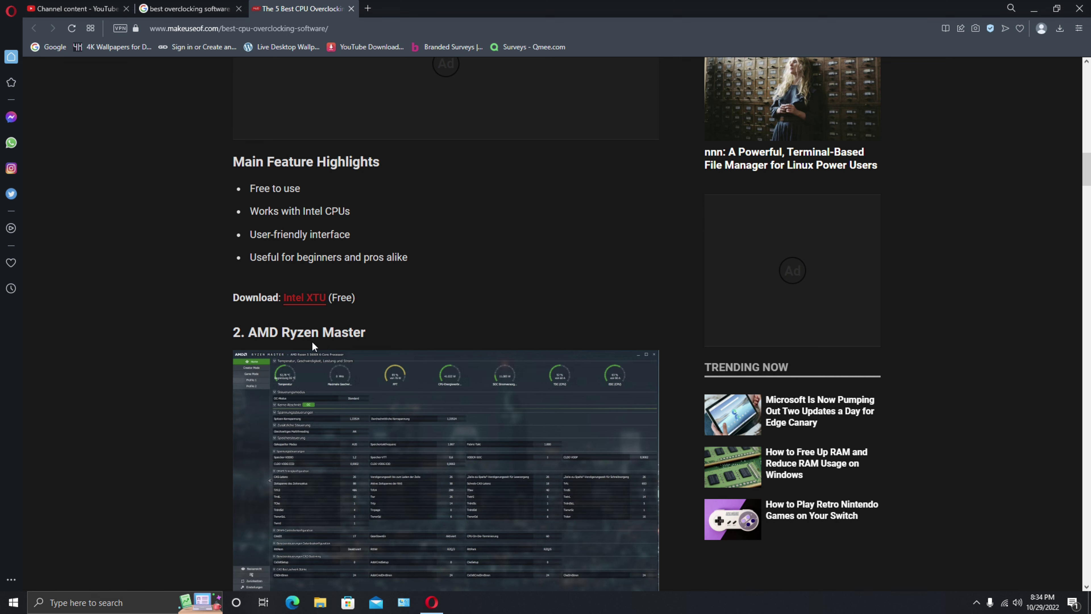
# Read through AMD Ryzen Master's features and download link, continuing to the CPU Tweaker section
pyautogui.scroll(-5, 367, 342)
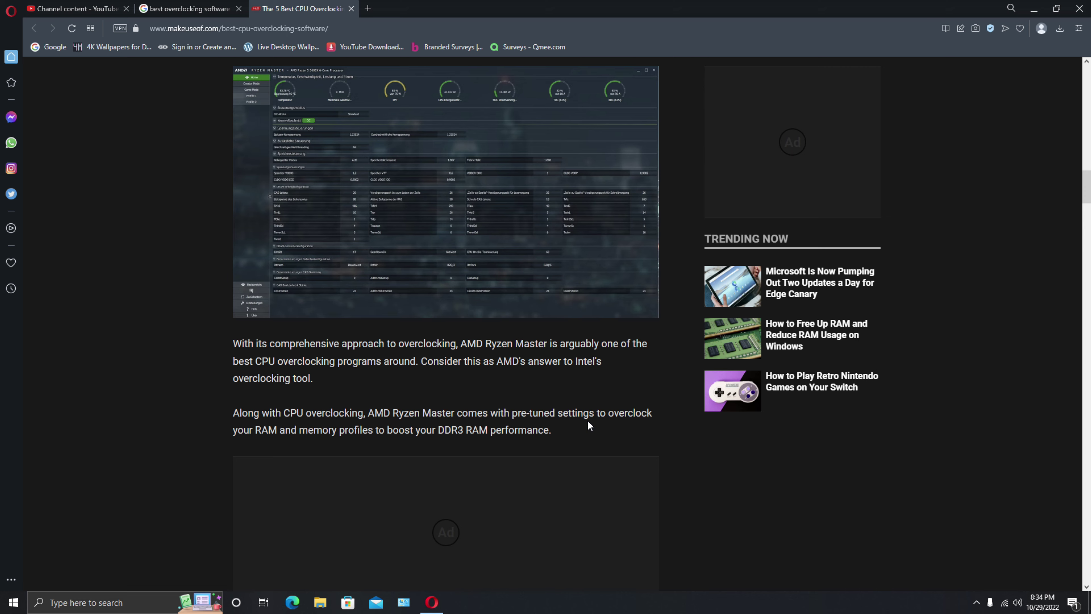
pyautogui.scroll(2, 589, 426)
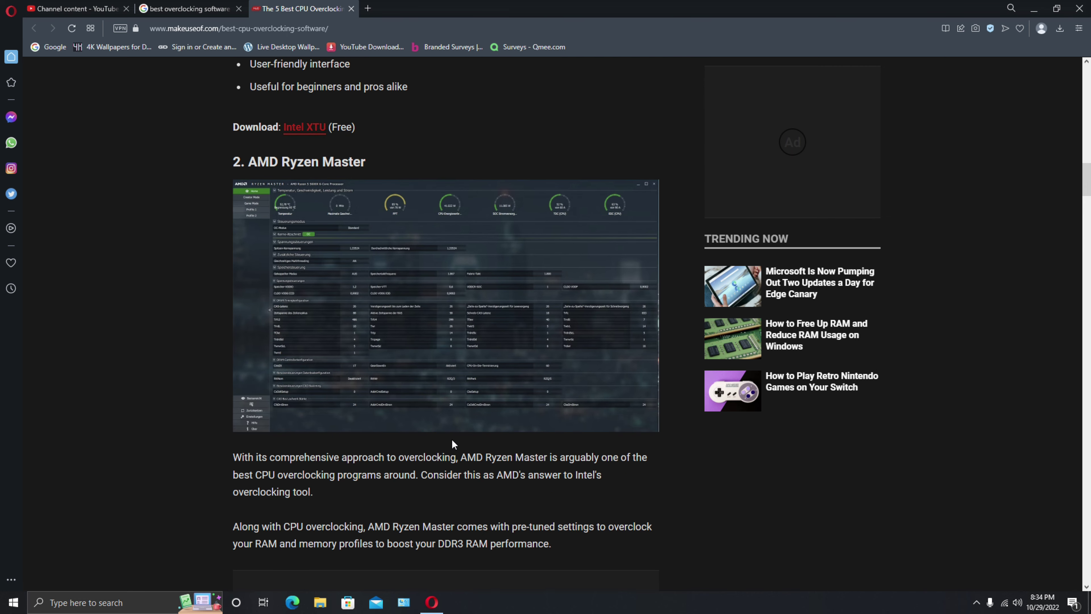
pyautogui.scroll(-6, 383, 451)
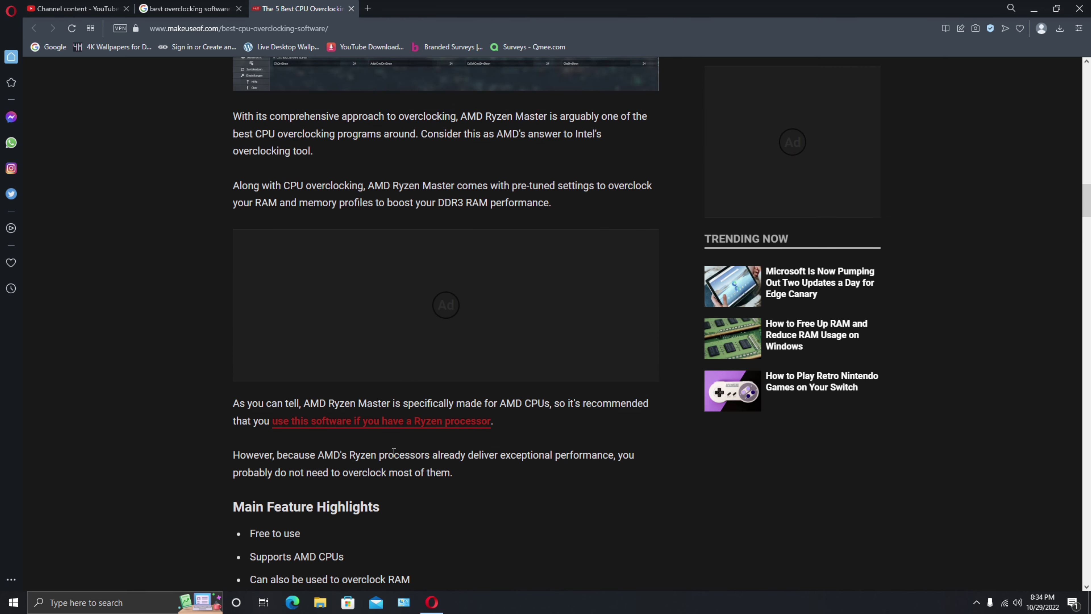
pyautogui.scroll(-2, 339, 433)
pyautogui.scroll(15, 339, 433)
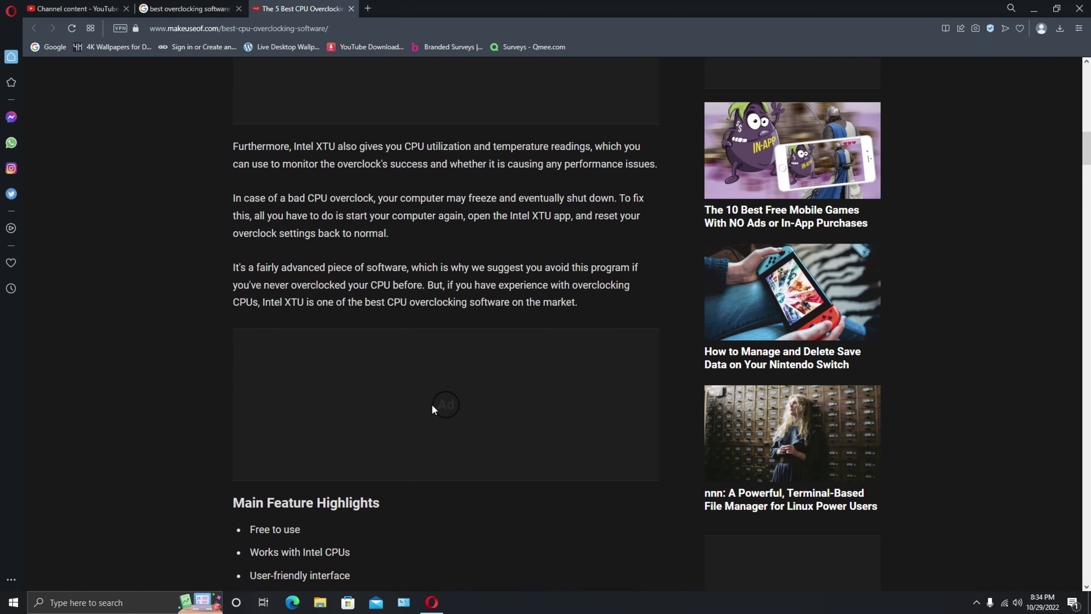
pyautogui.scroll(10, 431, 405)
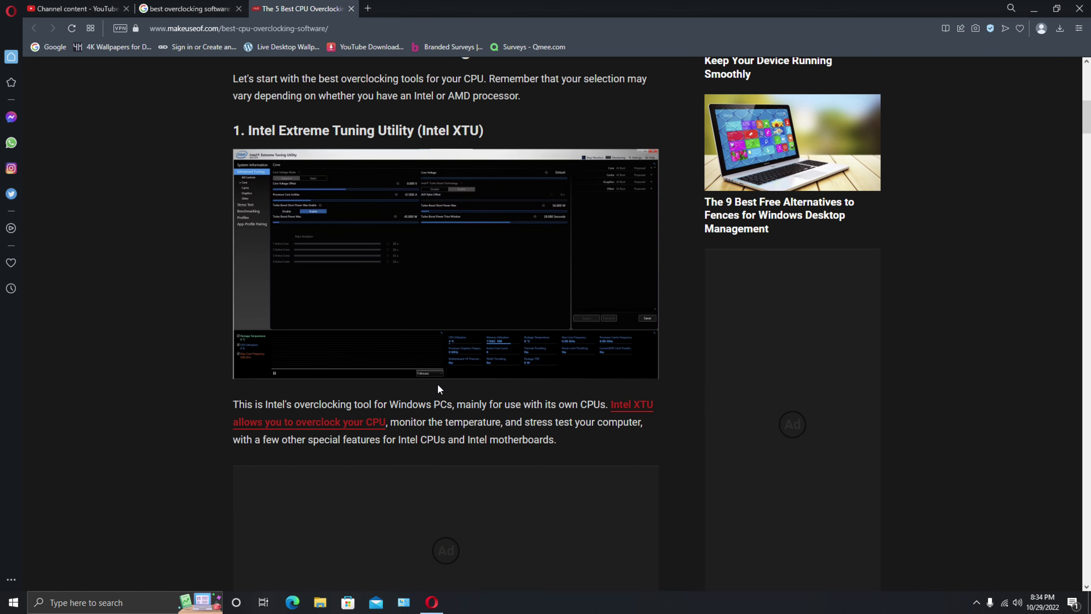
pyautogui.scroll(-10, 439, 387)
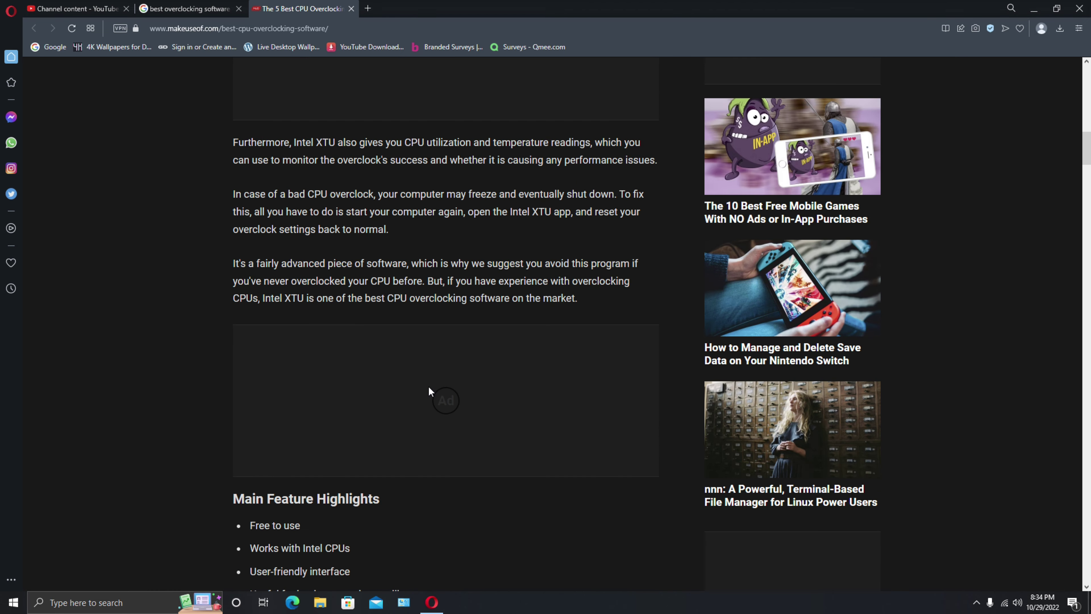
pyautogui.scroll(-4, 429, 388)
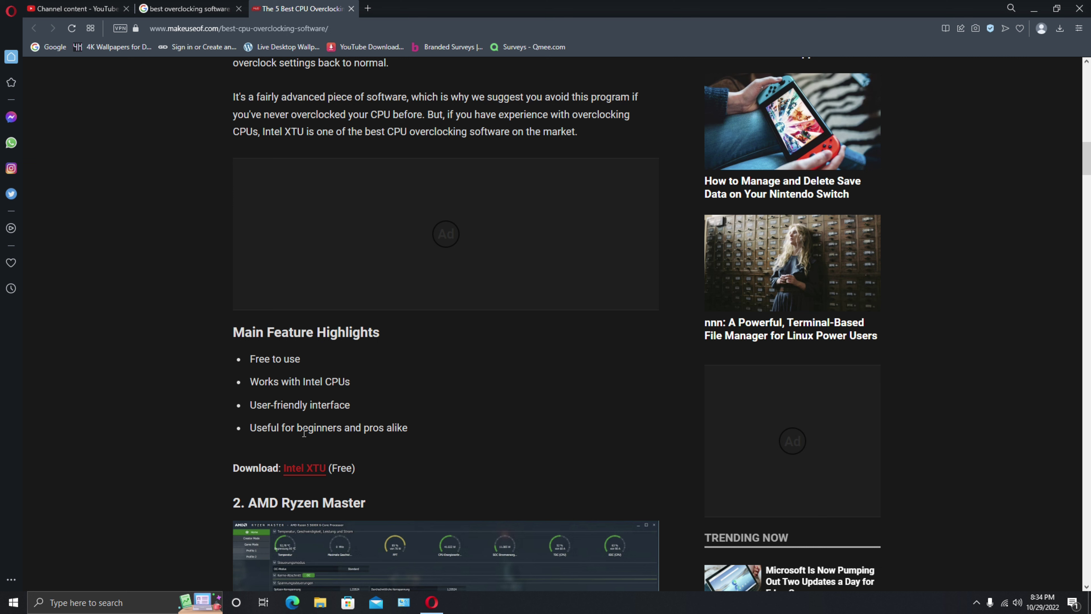
pyautogui.scroll(-9, 431, 391)
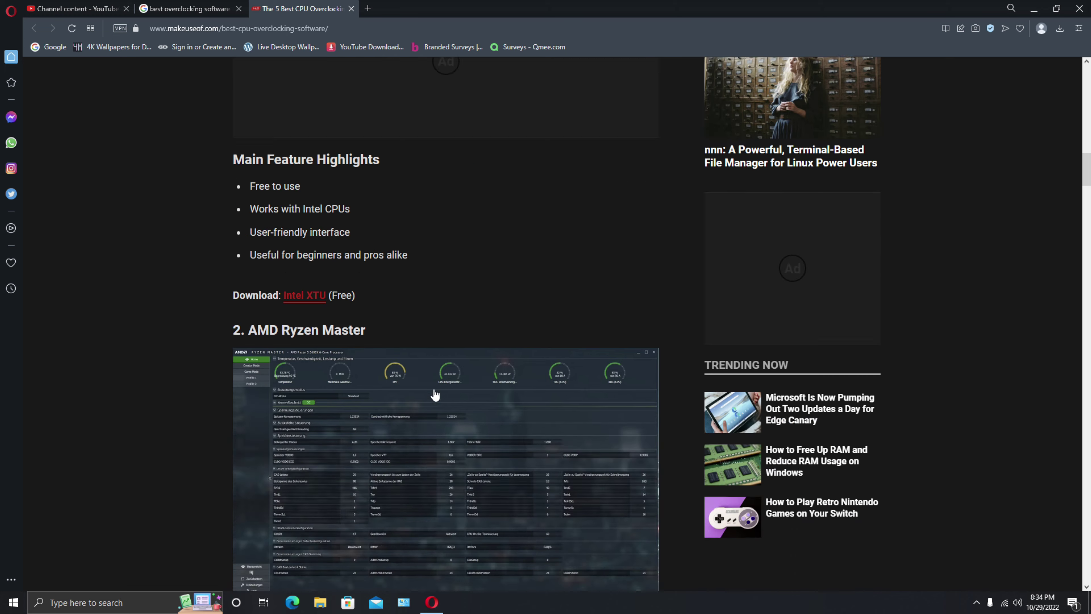
pyautogui.scroll(-5, 384, 359)
pyautogui.scroll(-3, 383, 359)
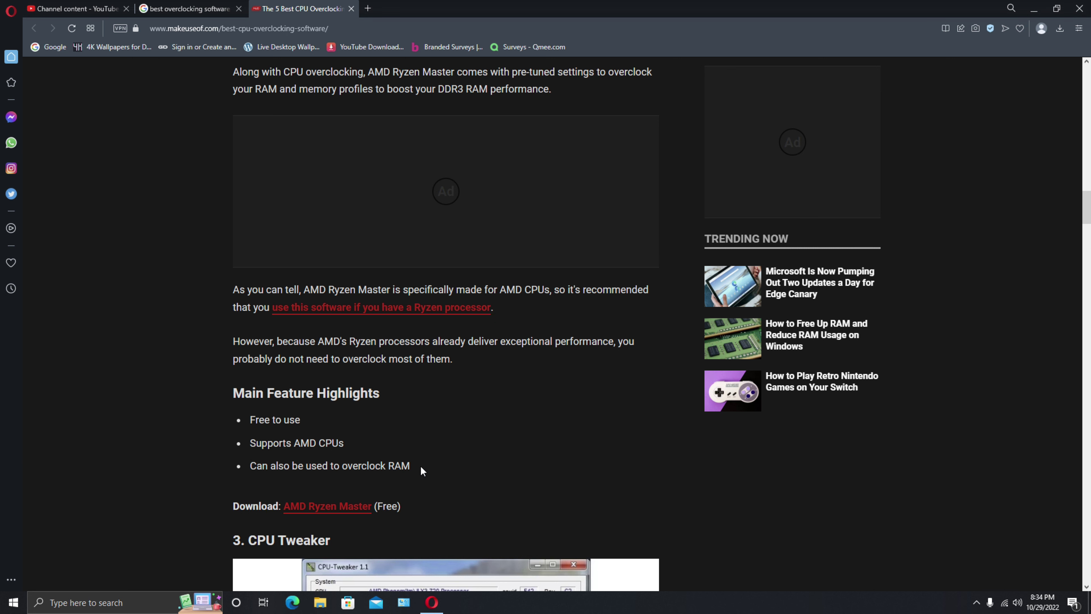
pyautogui.scroll(10, 346, 443)
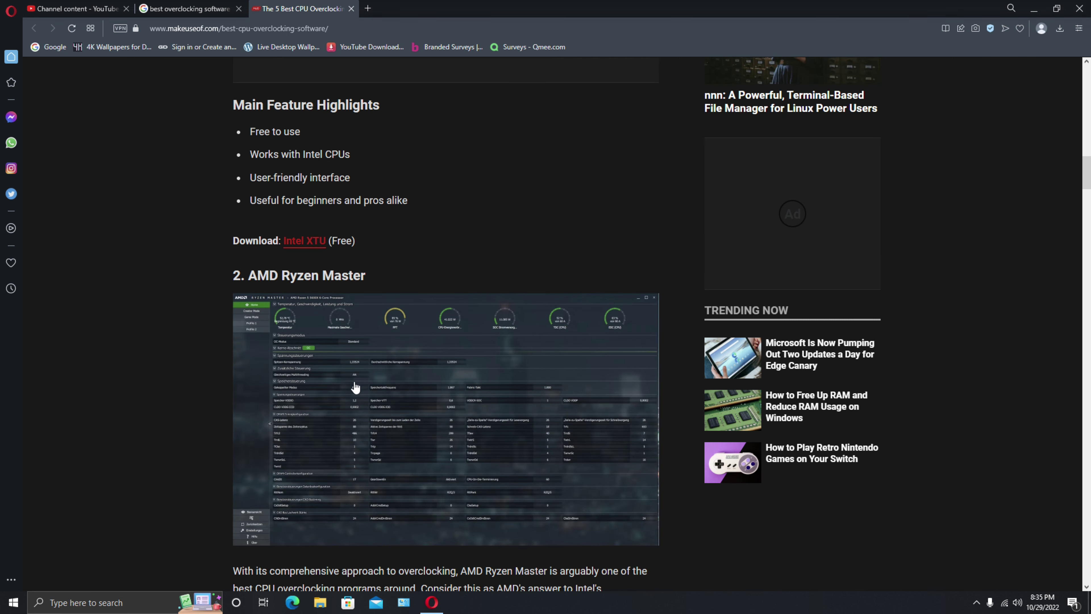
pyautogui.scroll(-11, 389, 351)
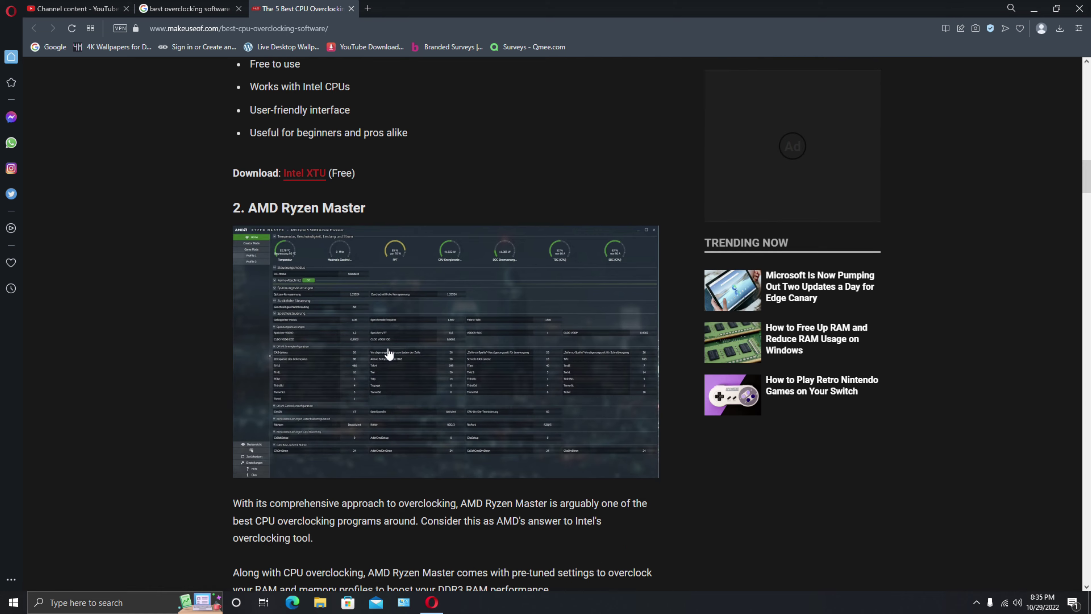
pyautogui.scroll(-4, 415, 331)
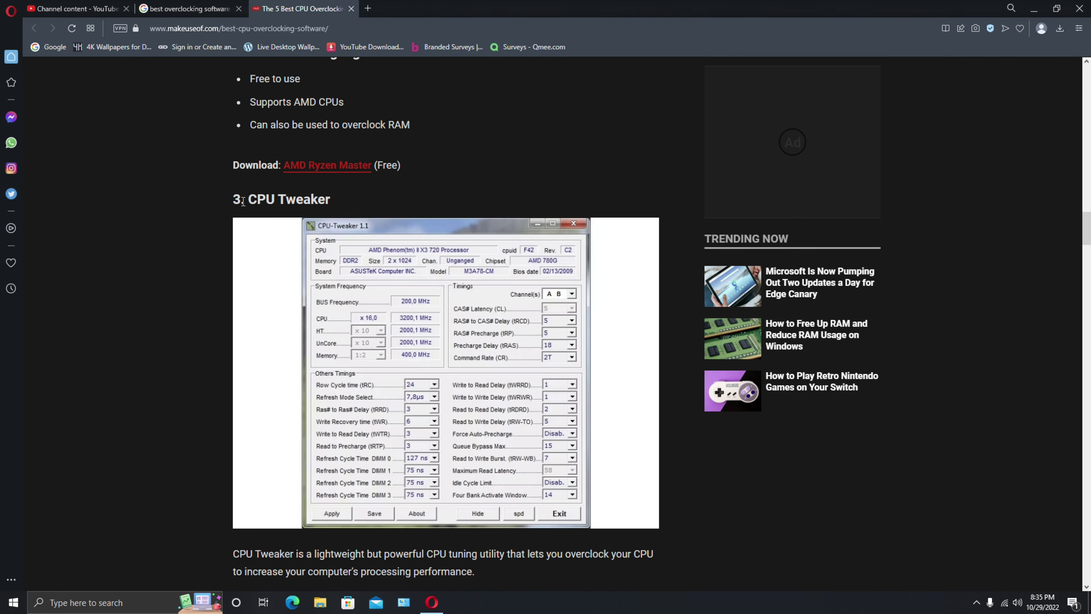
# Read the GPU section's MSI Afterburner and EVGA parts, then return to MSI Afterburner
pyautogui.scroll(-1, 442, 251)
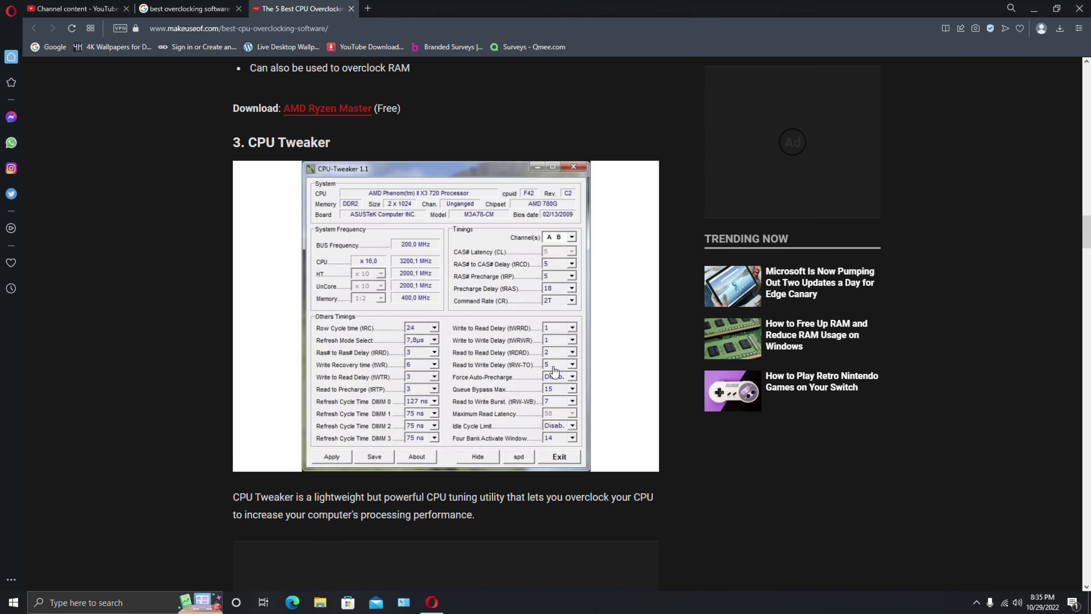
pyautogui.scroll(-7, 552, 408)
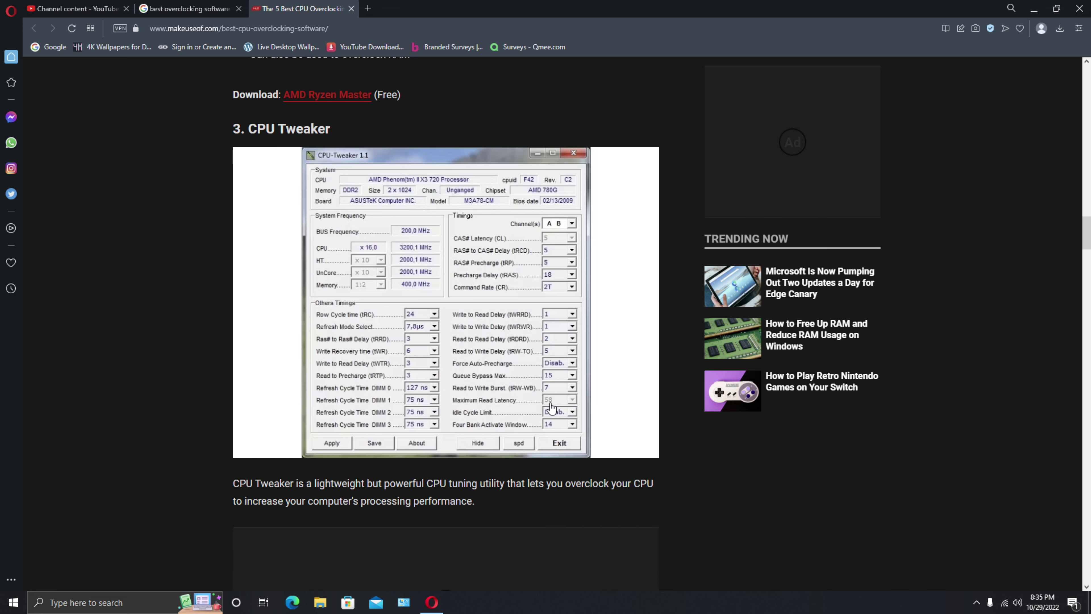
pyautogui.scroll(-3, 391, 416)
pyautogui.scroll(-5, 390, 416)
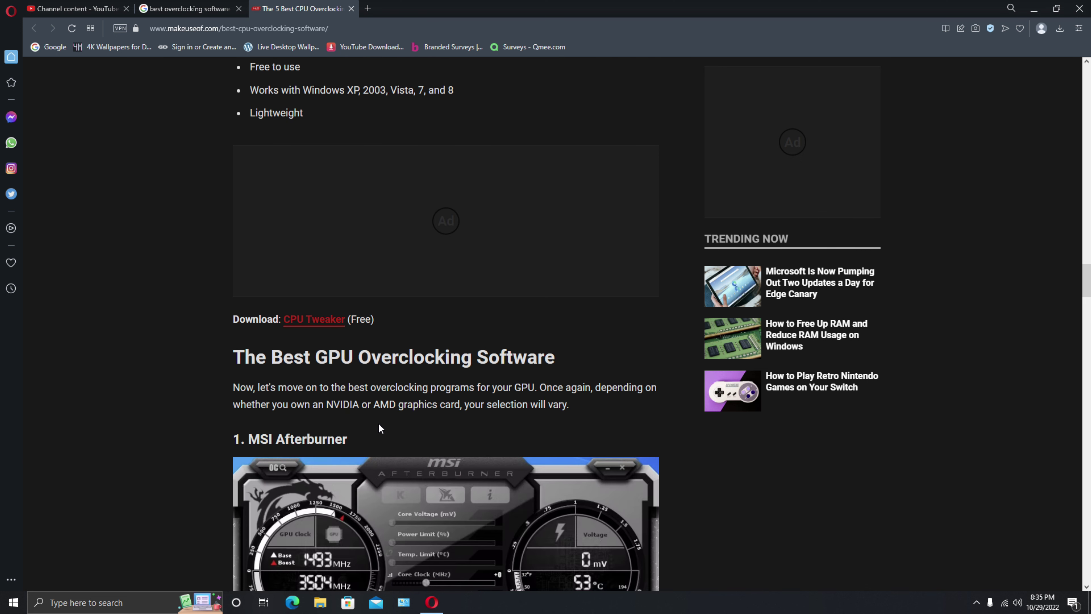
pyautogui.scroll(-3, 353, 384)
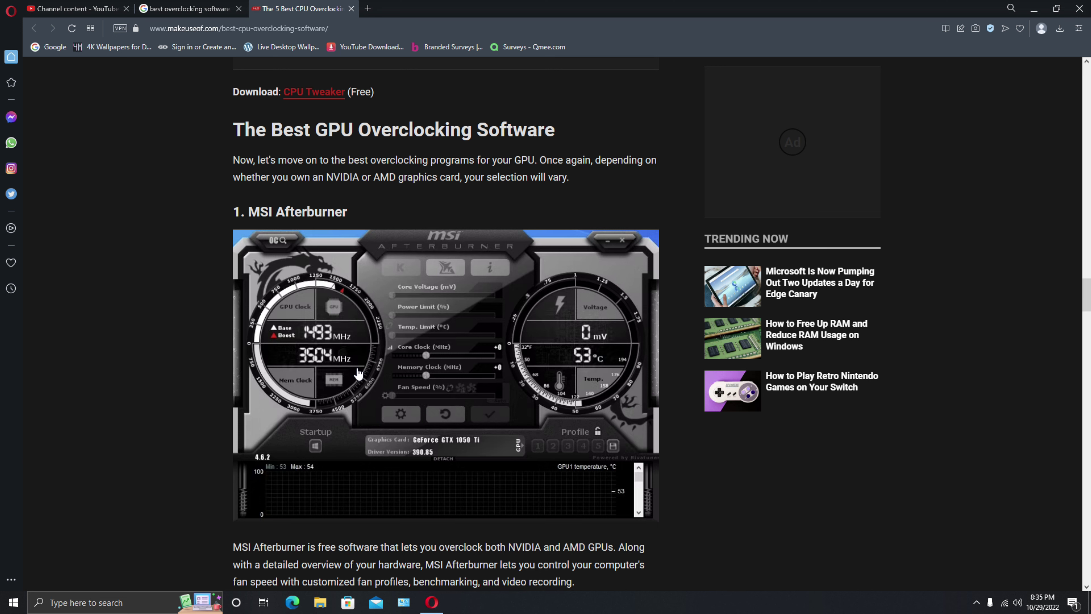
pyautogui.scroll(-9, 436, 367)
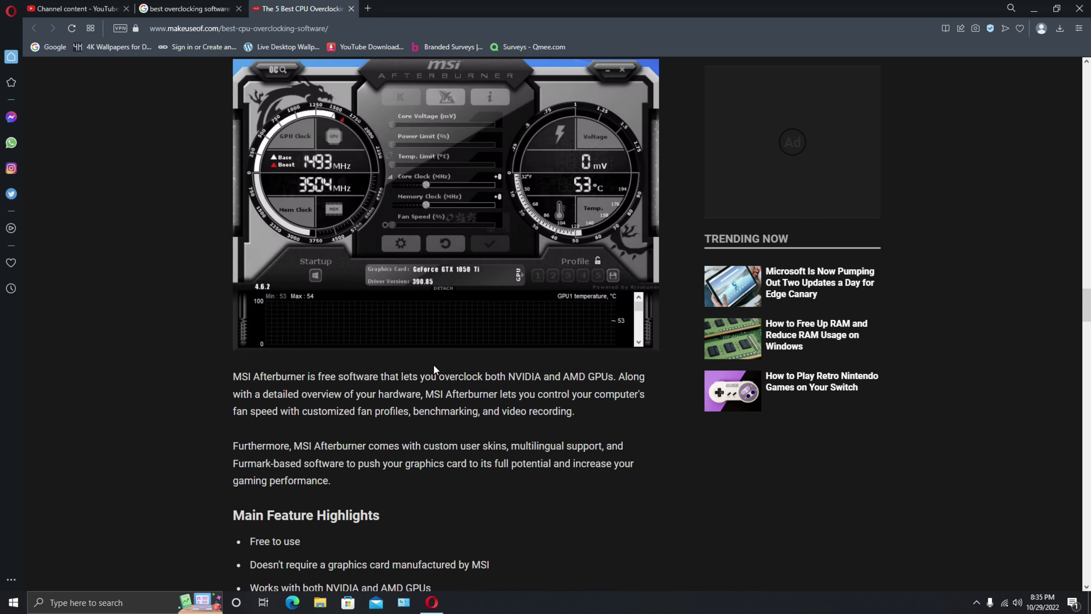
pyautogui.scroll(-4, 439, 369)
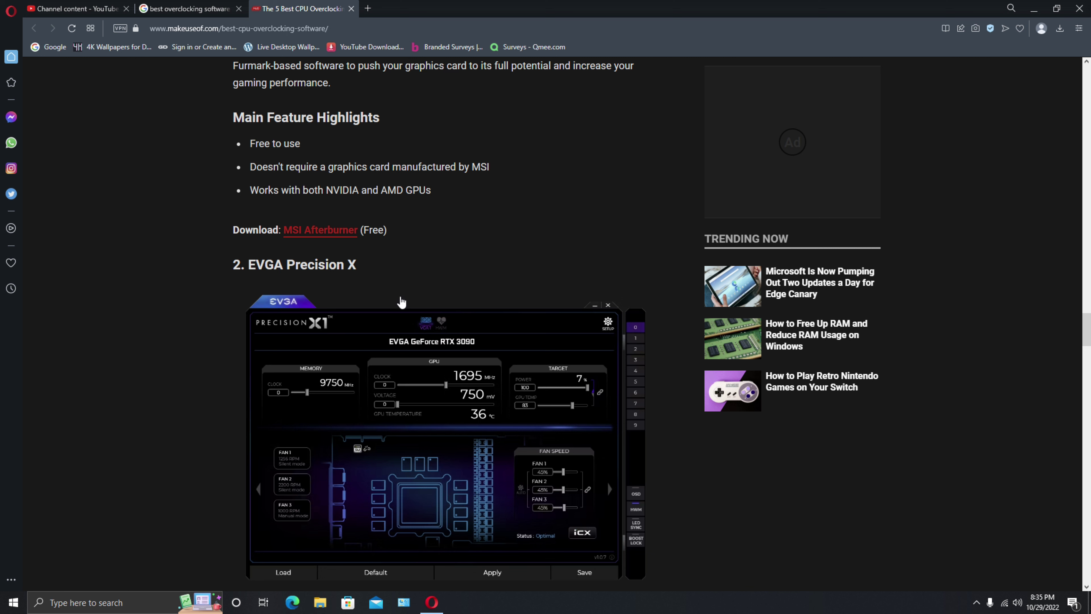
pyautogui.scroll(1, 400, 312)
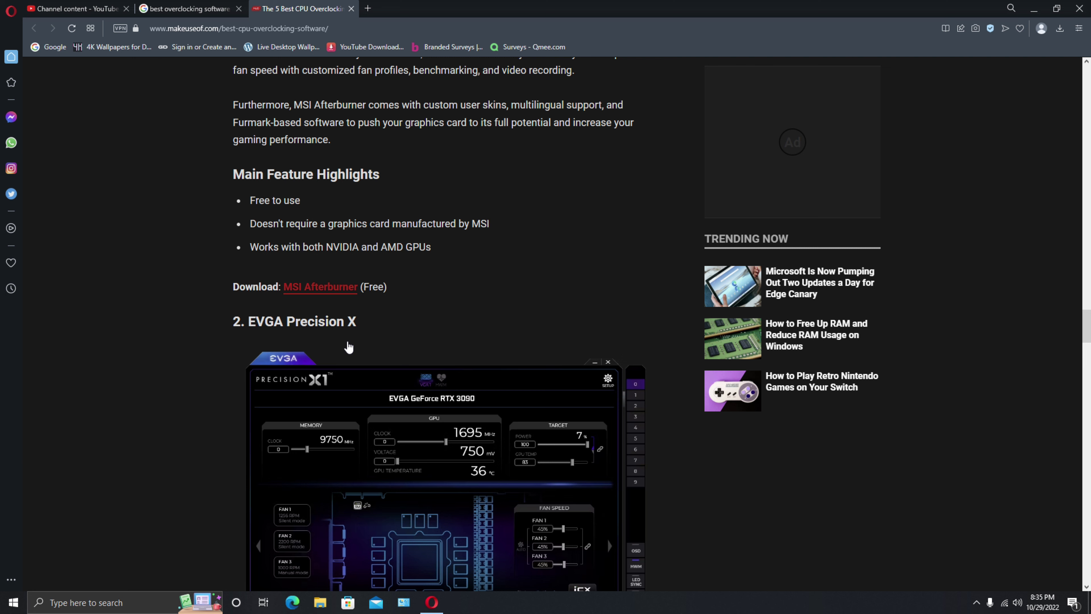
pyautogui.scroll(8, 348, 347)
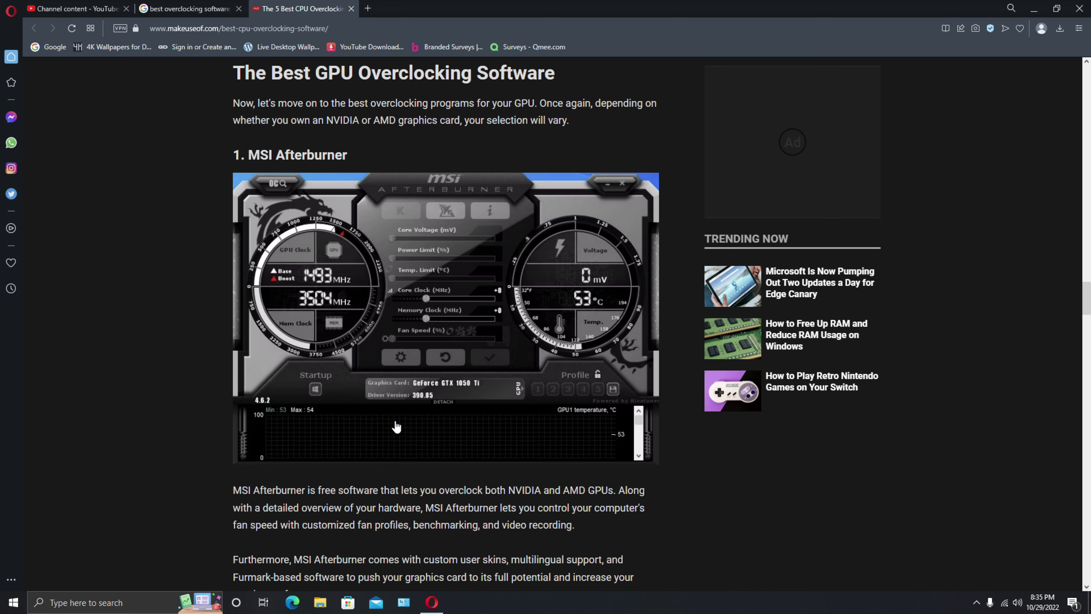
# Minimize Opera and launch MSI Afterburner from the Start menu, approving its admin prompt
pyautogui.click(1034, 8)
pyautogui.press('super')
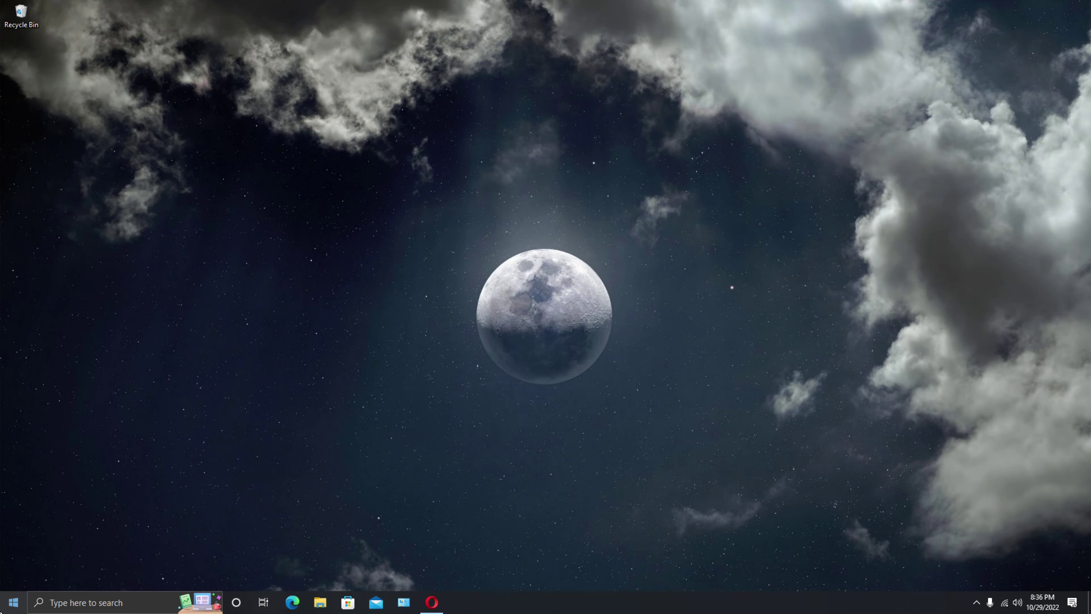
pyautogui.scroll(-2, 269, 489)
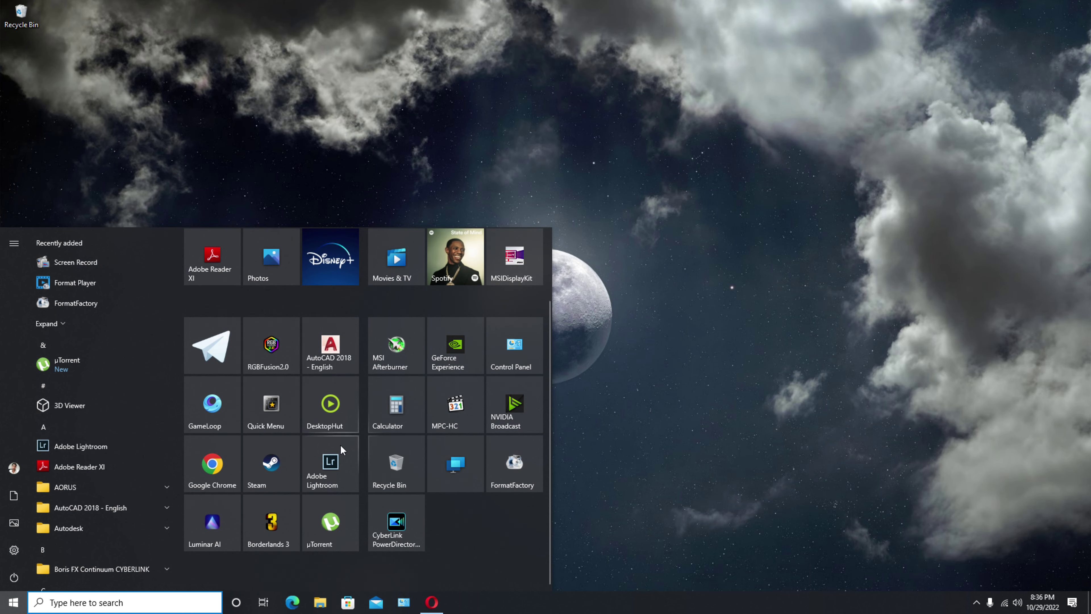
pyautogui.click(405, 361)
pyautogui.click(485, 378)
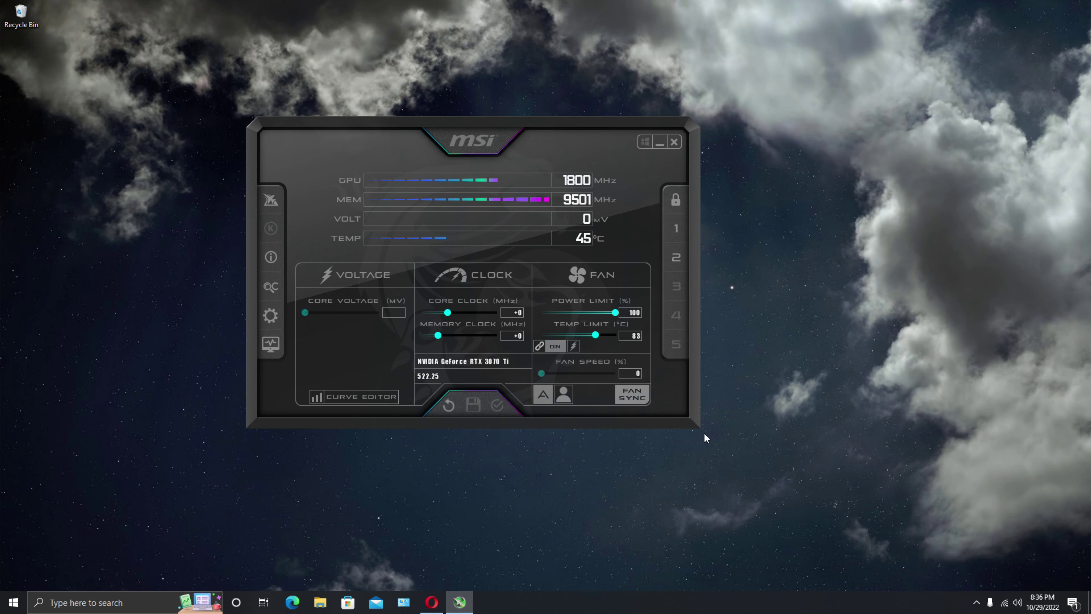